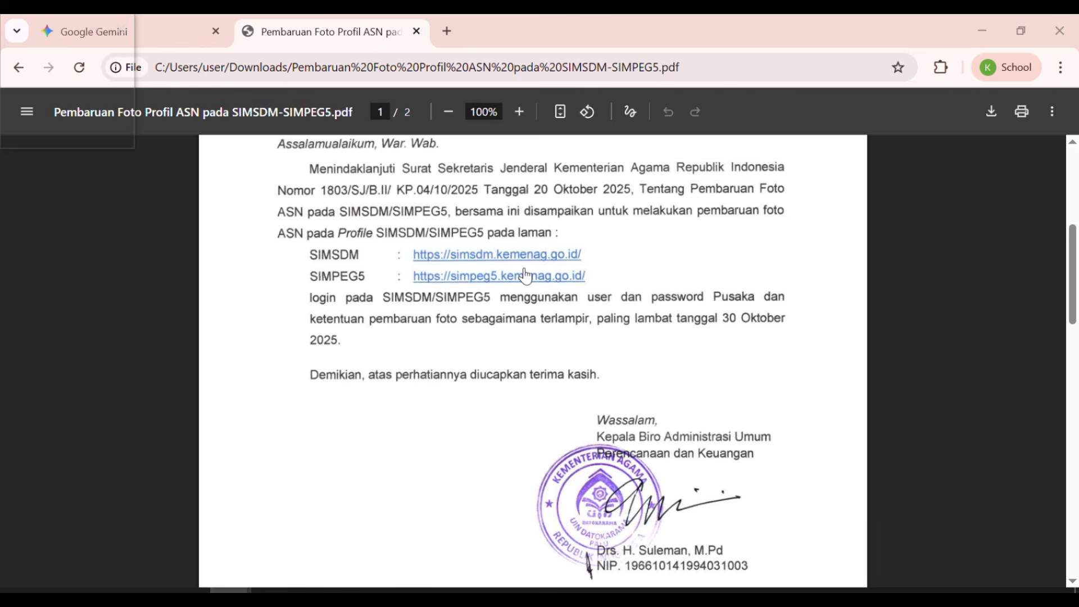
Review the photo requirements and sample pictures for men and women on page 2 of the PDF.
scroll(516, 309, "down", 15)
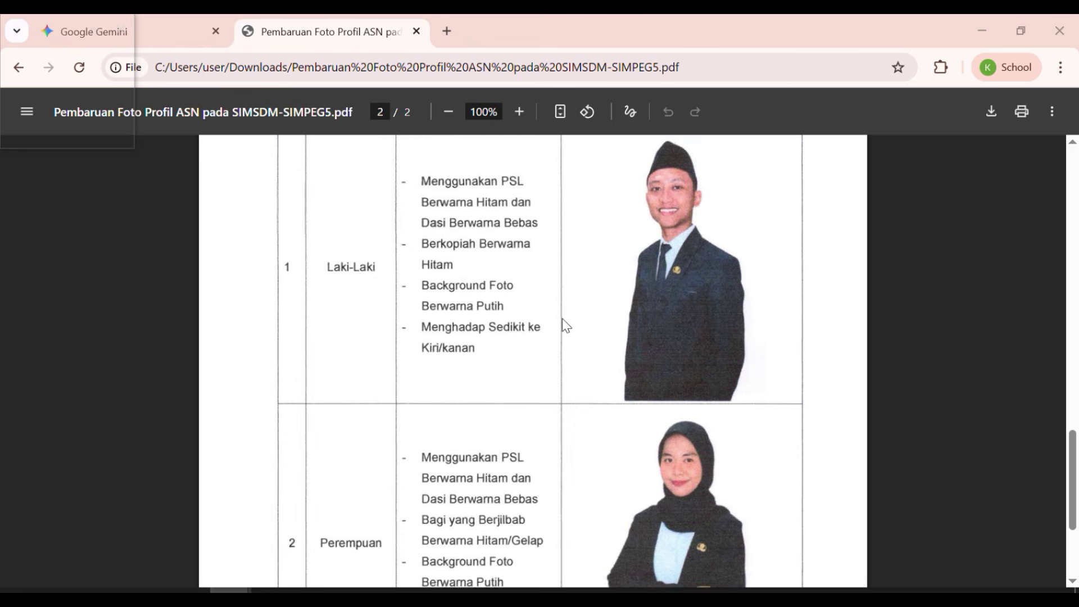
scroll(582, 261, "down", 3)
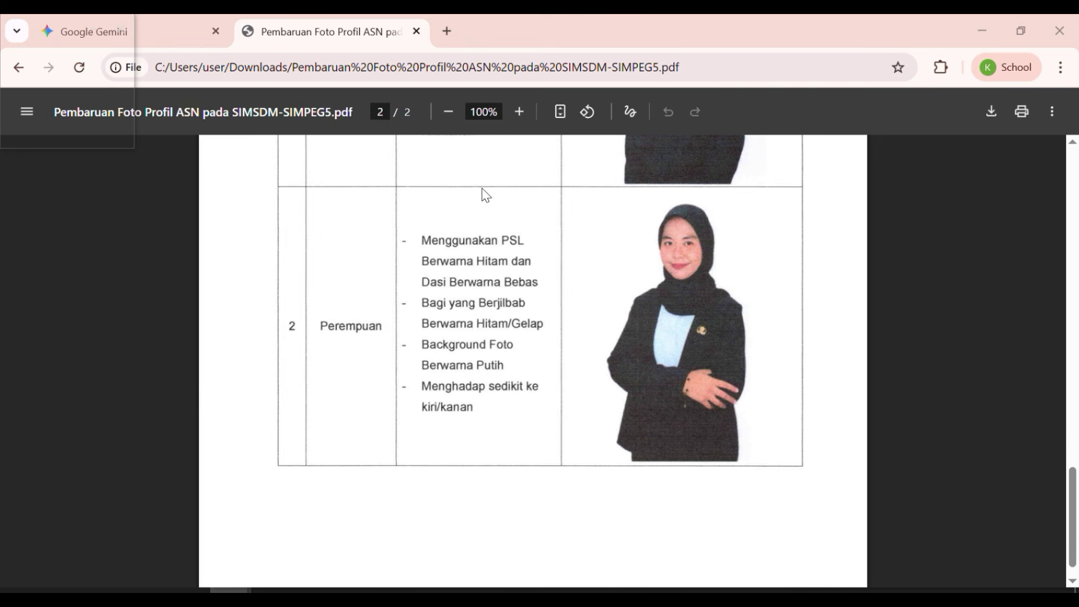
scroll(553, 291, "up", 3)
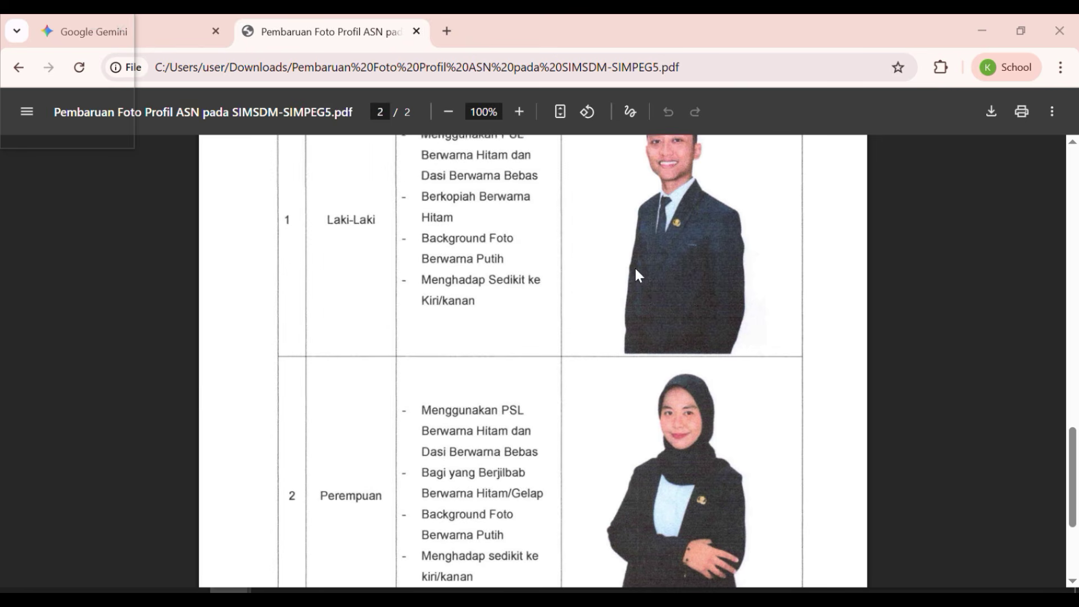
scroll(631, 270, "up", 3)
scroll(633, 298, "down", 6)
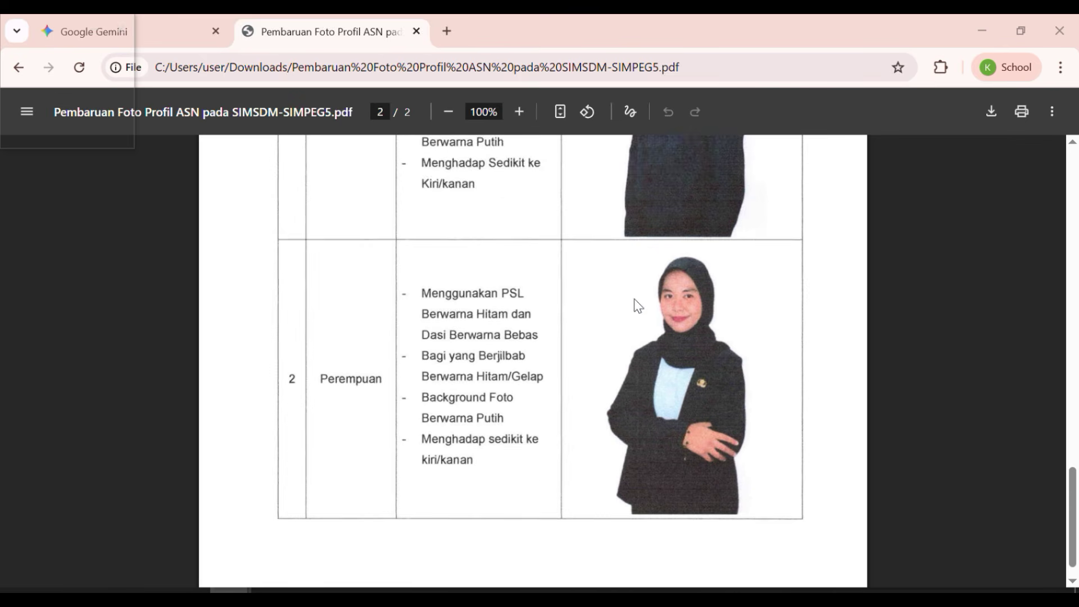
Switch to the Downloads folder in File Explorer and locate the source images gambar 1 and gambar 2.
left_click(154, 28)
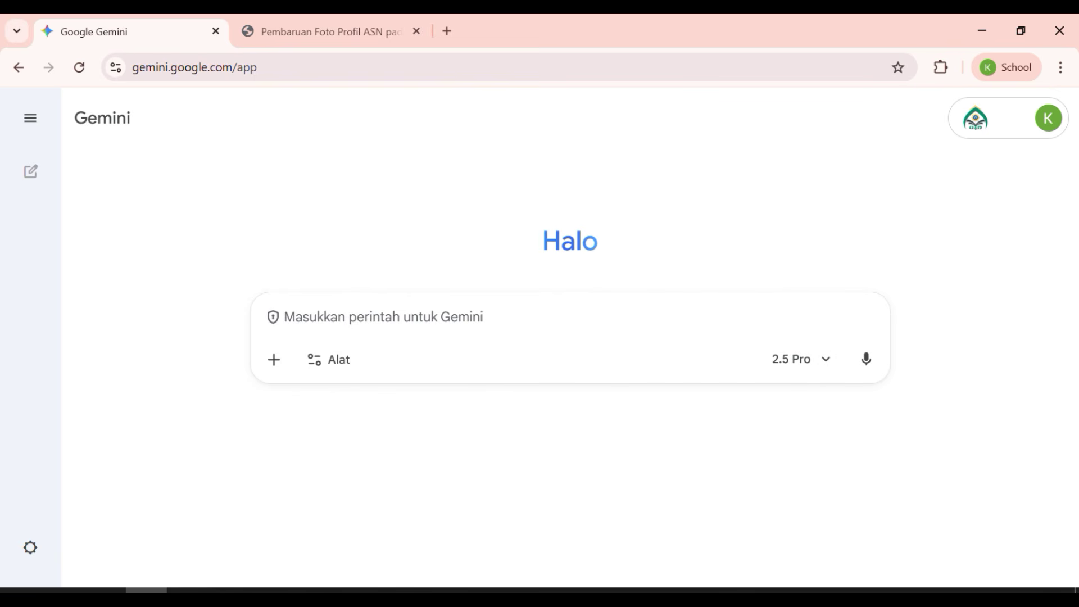
left_click(105, 590)
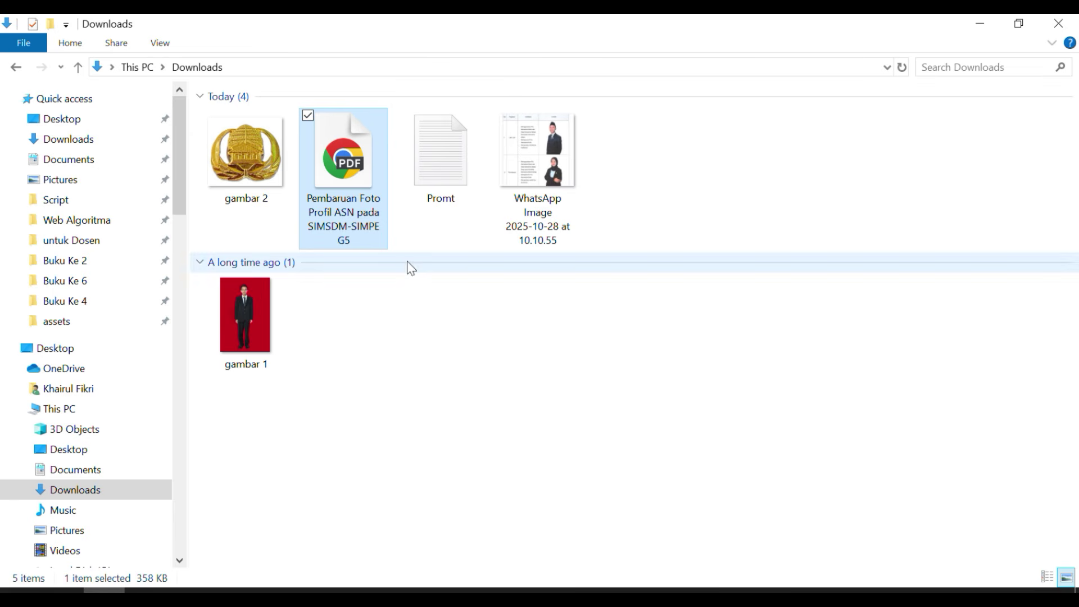
left_click(228, 331)
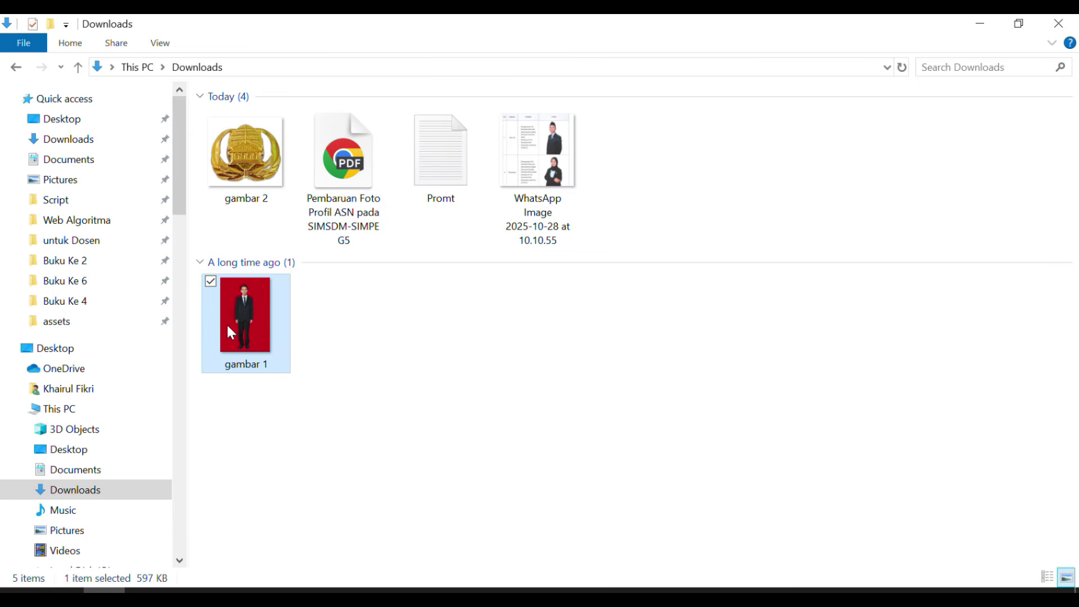
left_click(263, 184)
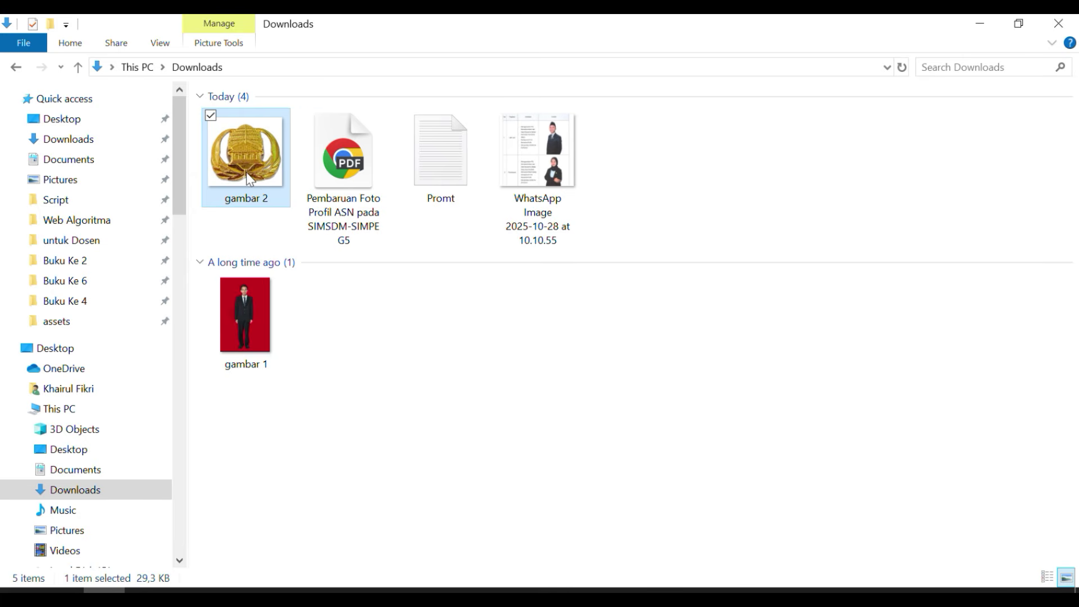
Open the Promt text file from the Downloads folder and copy its entire text.
left_click(466, 187)
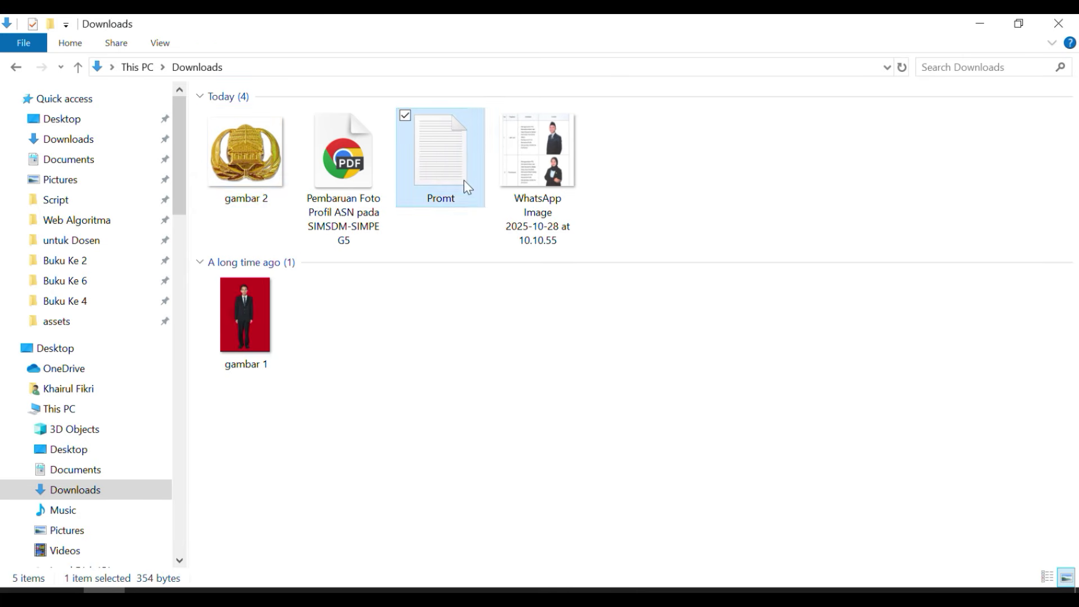
double_click(467, 186)
left_click_drag(245, 192, 416, 214)
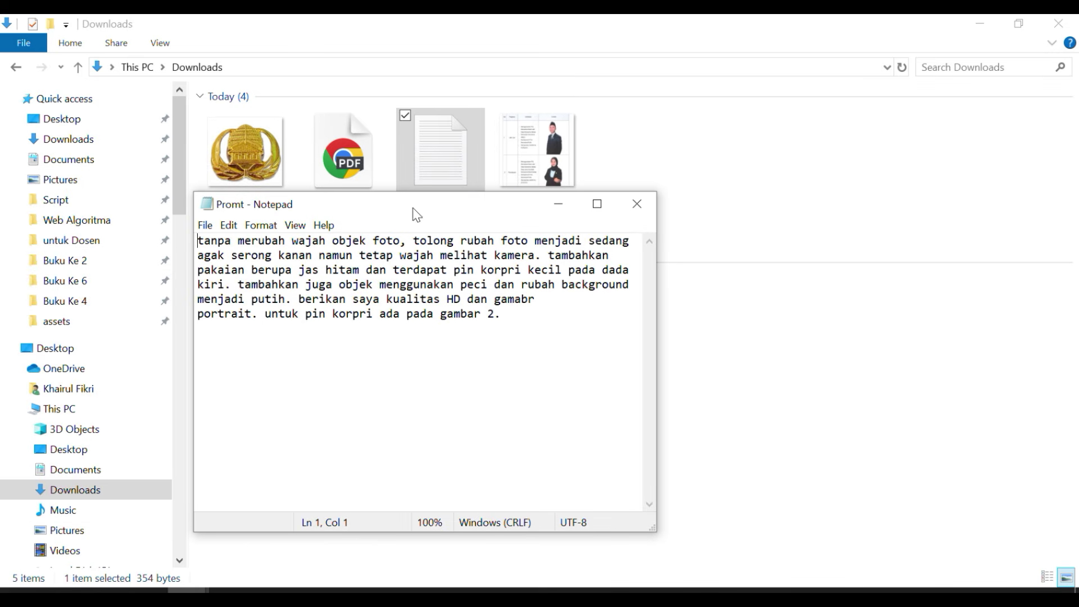
left_click_drag(524, 318, 198, 226)
key("ctrl+c")
right_click(242, 288)
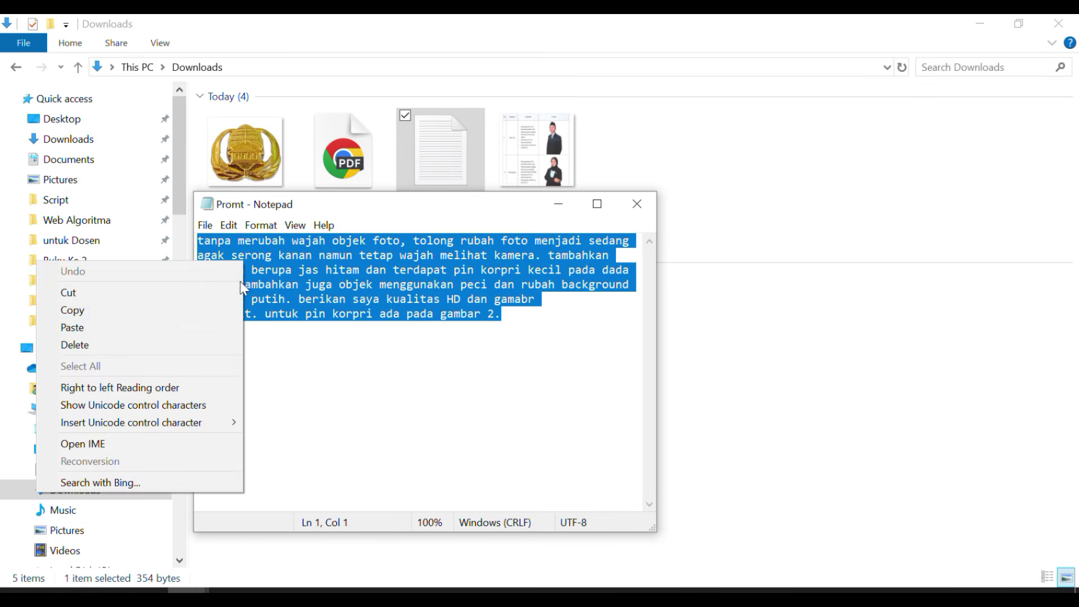
left_click(179, 311)
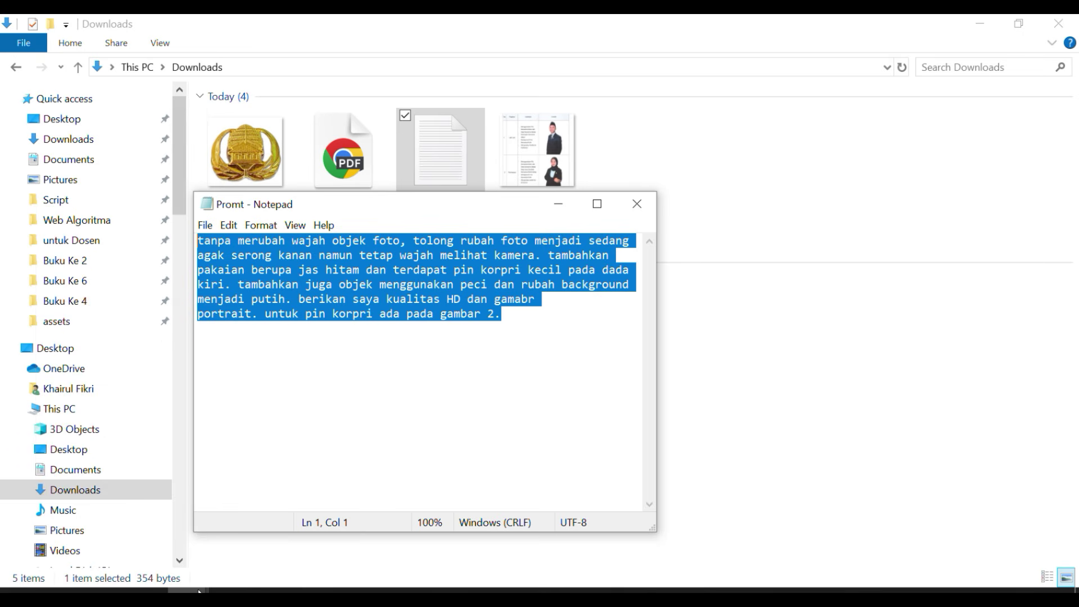
Switch to Gemini in Chrome and attach gambar 1 and gambar 2 from Downloads to a new prompt.
left_click(146, 590)
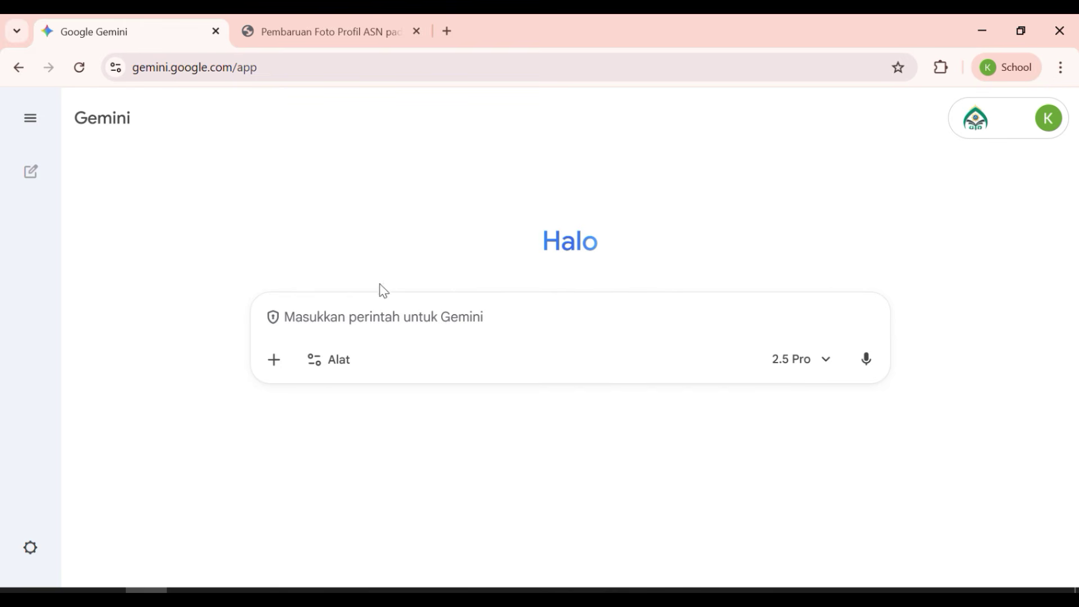
left_click(272, 365)
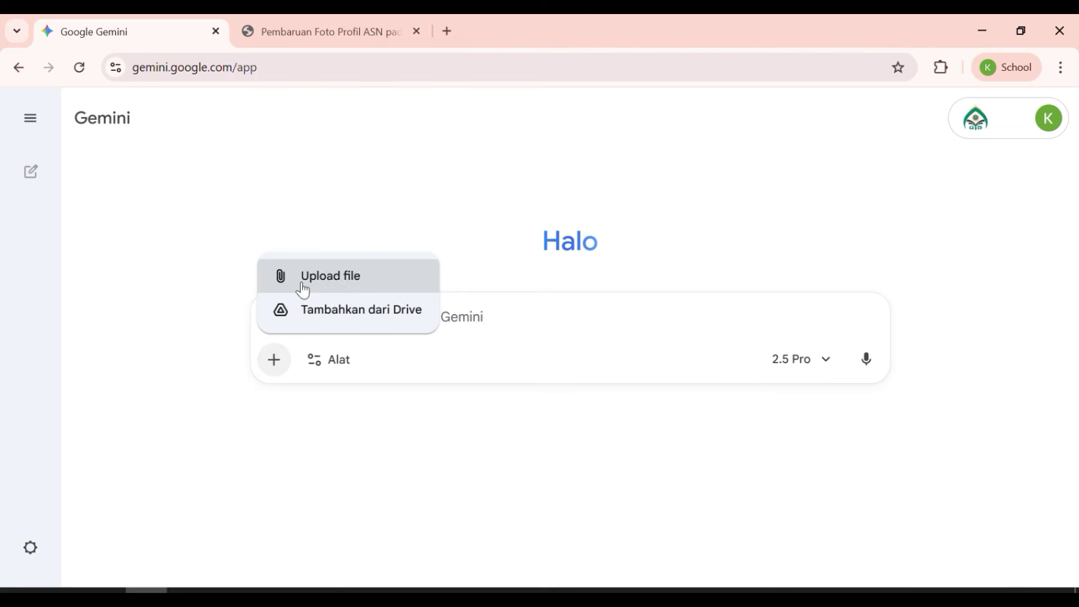
left_click(302, 281)
double_click(287, 388)
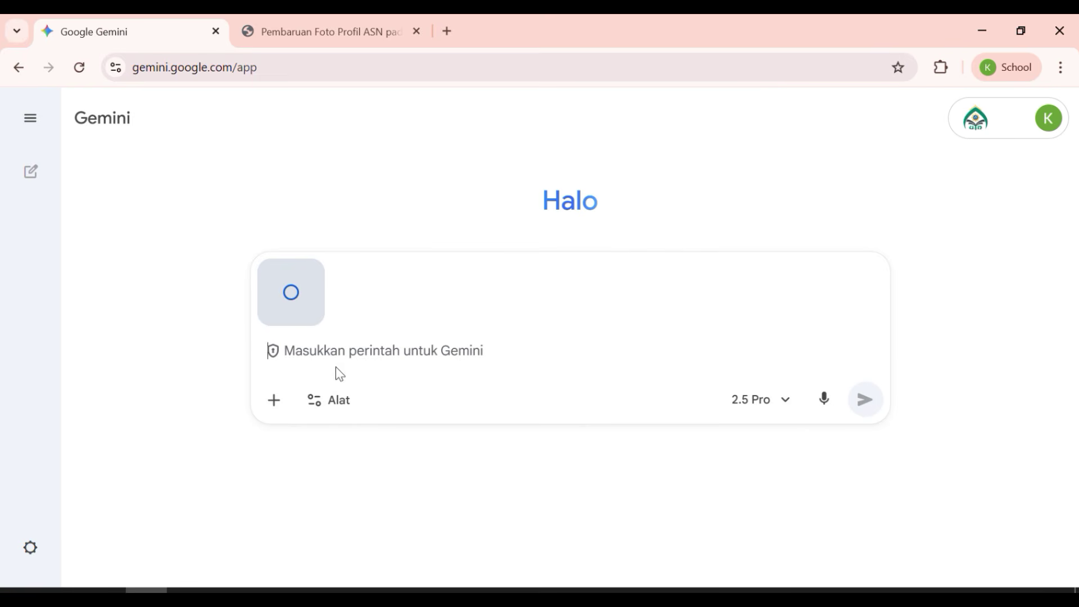
left_click(274, 401)
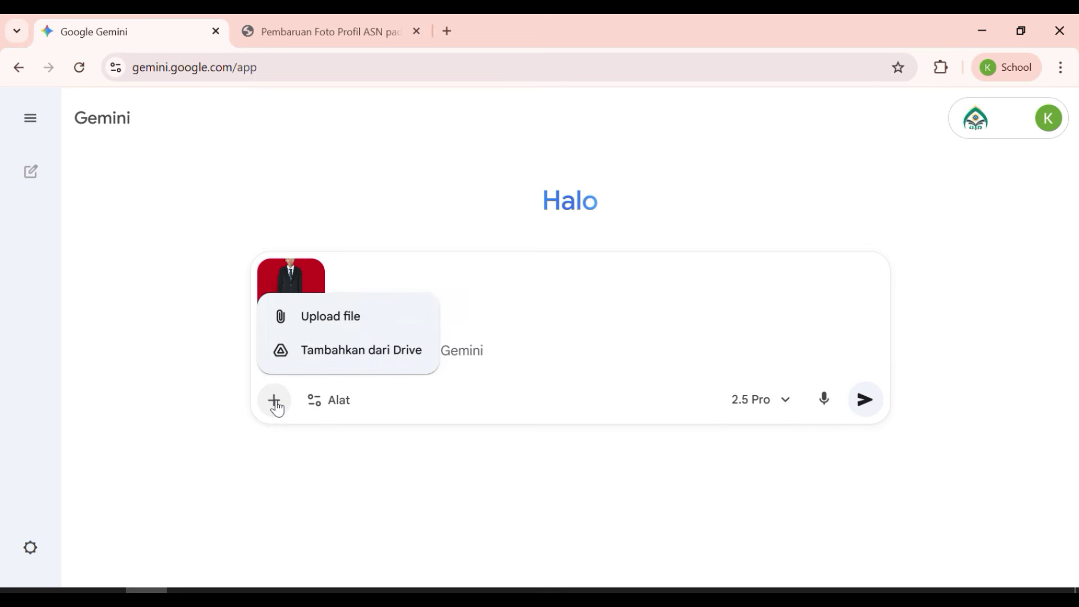
left_click(313, 315)
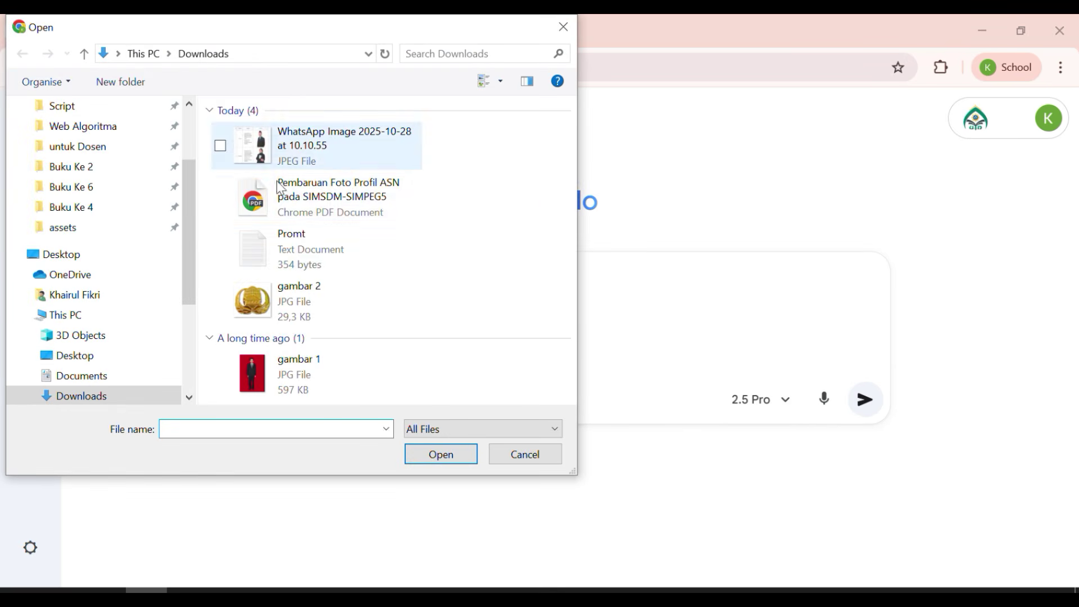
double_click(282, 303)
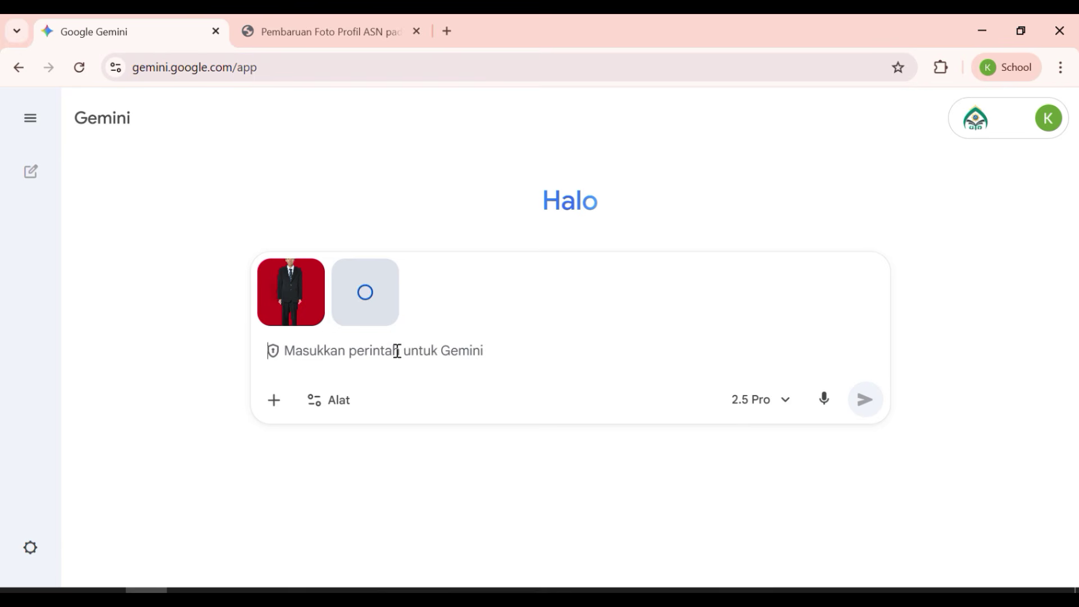
Paste the copied photo-editing instructions into the prompt, check the wording and send it with both images.
right_click(395, 349)
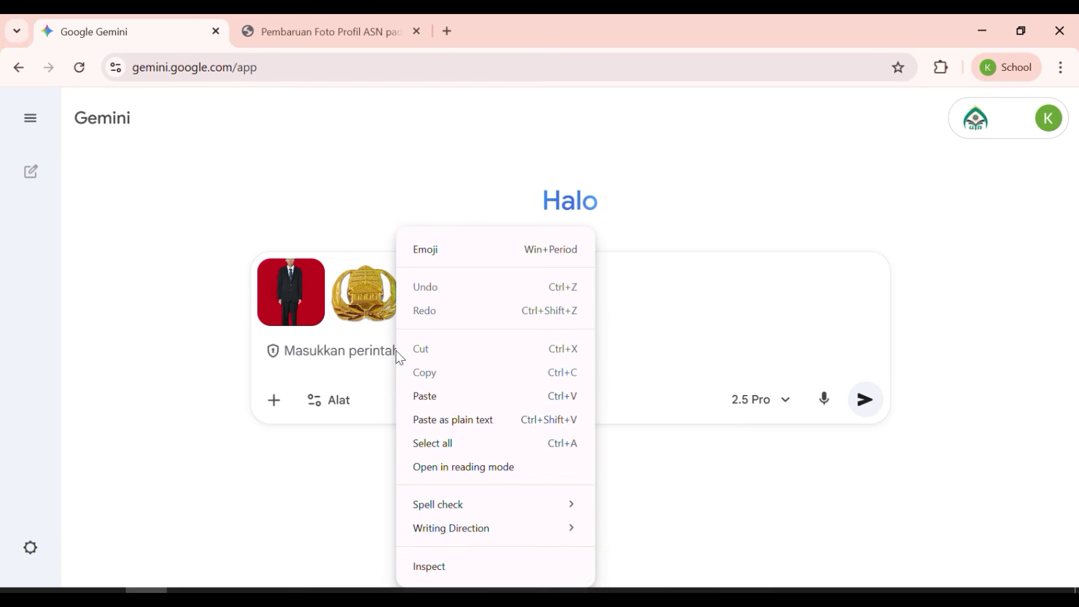
left_click(426, 396)
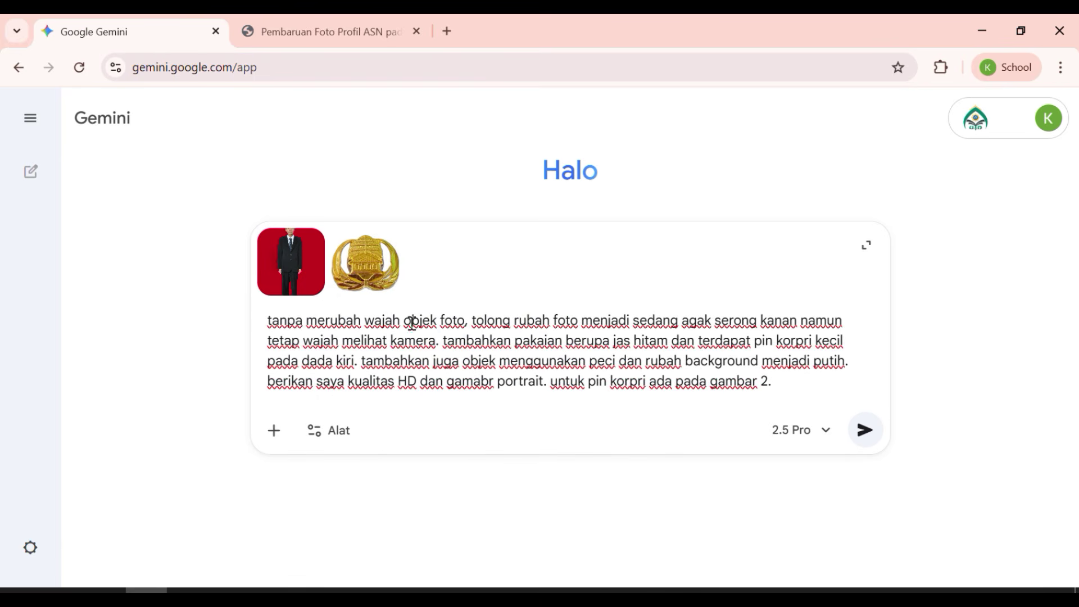
left_click_drag(385, 323, 437, 320)
left_click(437, 320)
left_click_drag(591, 364, 612, 364)
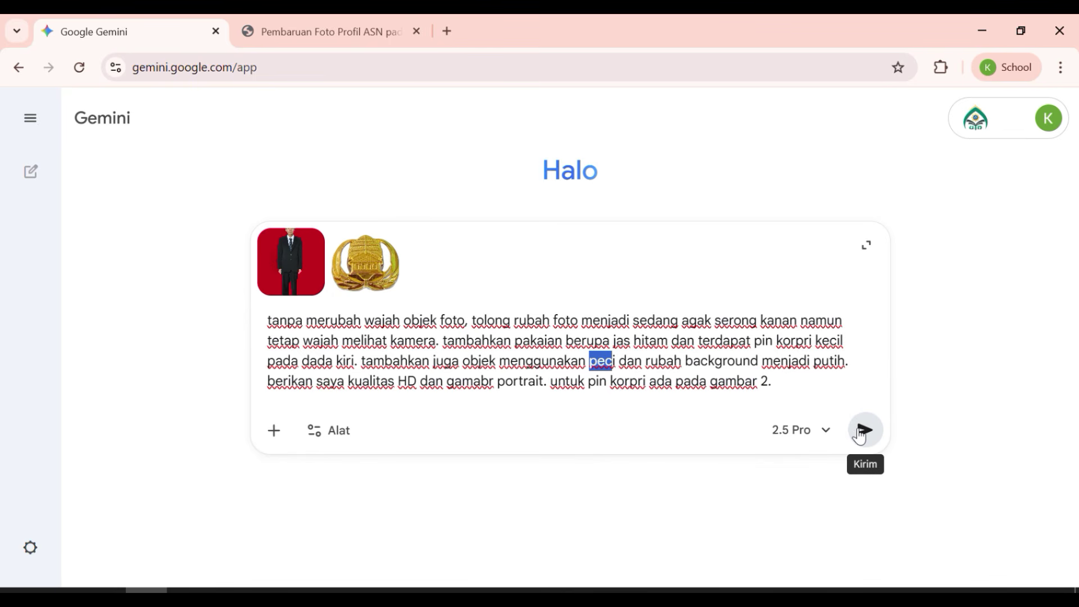
left_click(864, 430)
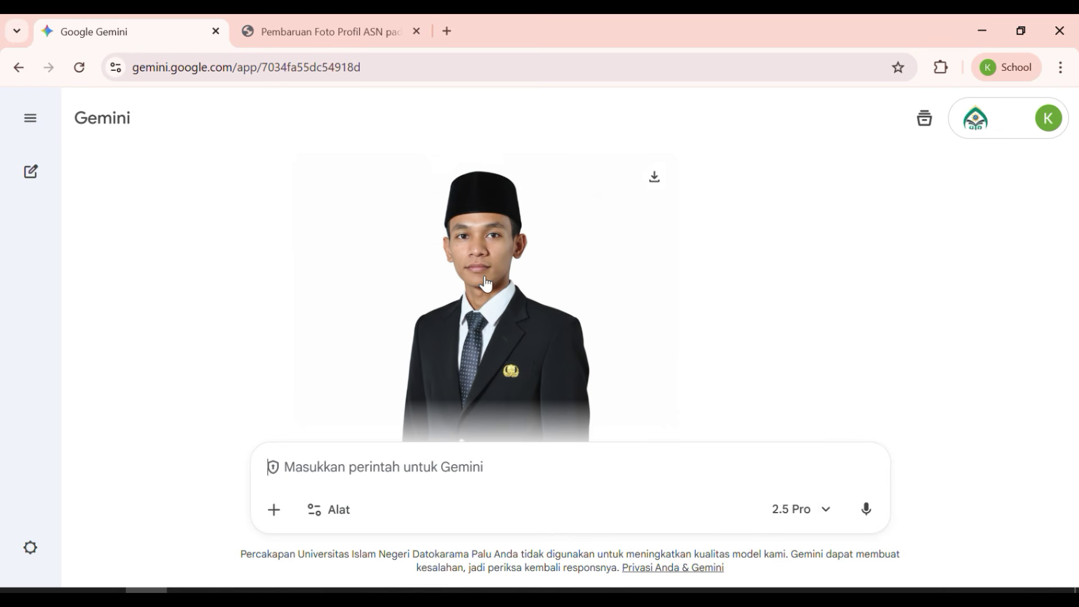
Check the generated portrait and download it at full size.
scroll(486, 284, "down", 3)
scroll(486, 284, "up", 3)
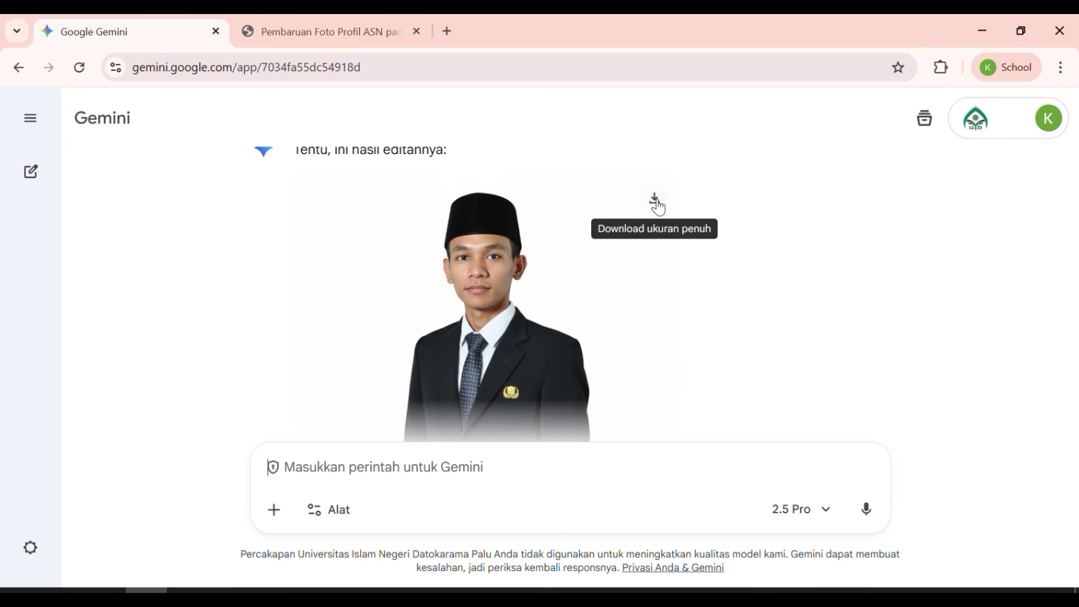
left_click(655, 199)
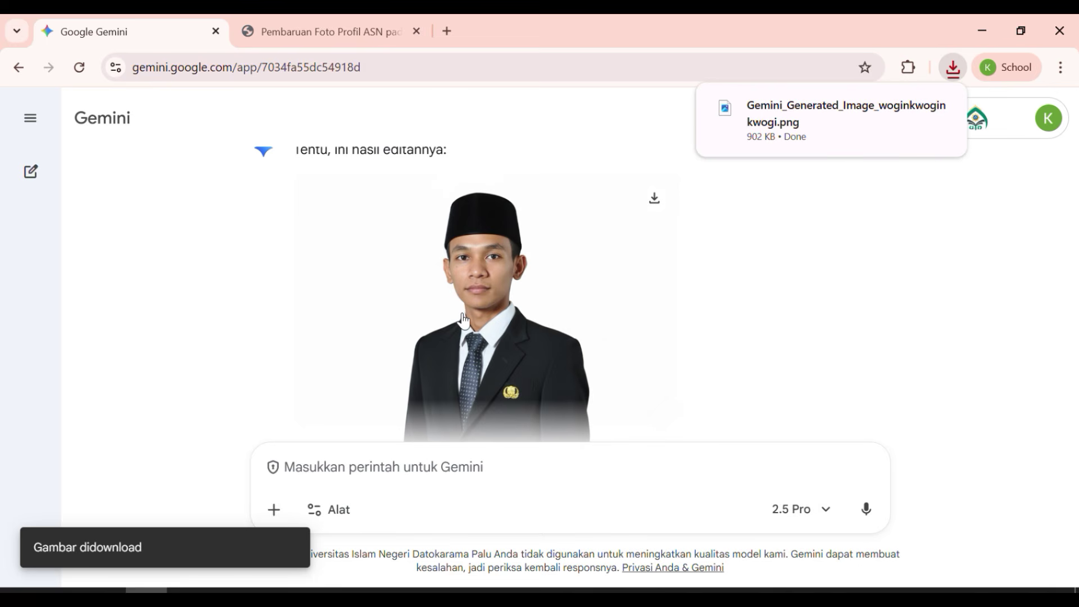
Regenerate the response to get another version of the portrait.
scroll(452, 341, "down", 3)
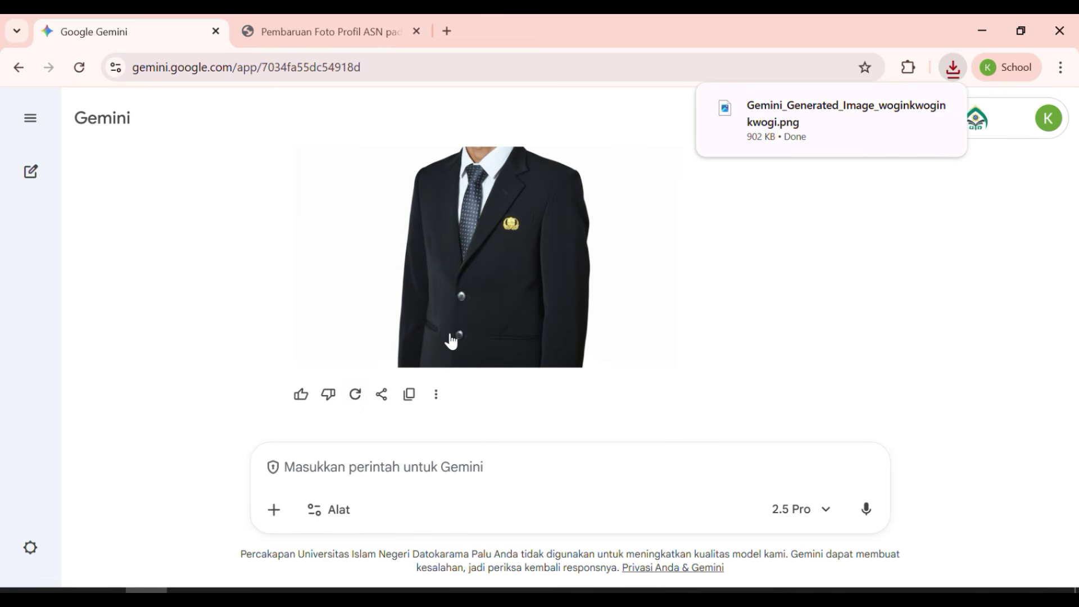
left_click(354, 402)
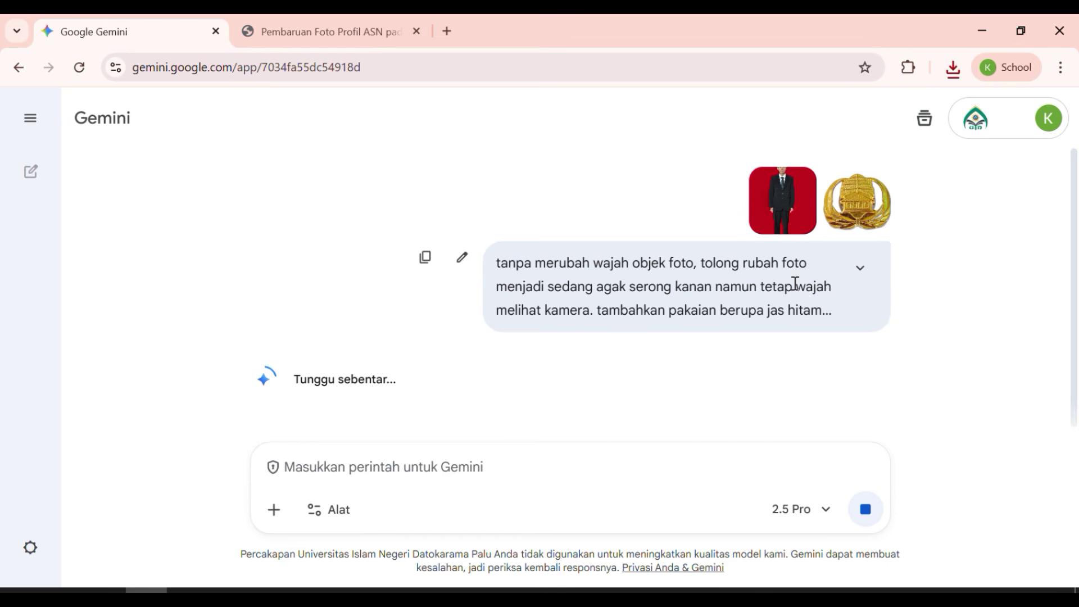
left_click(854, 278)
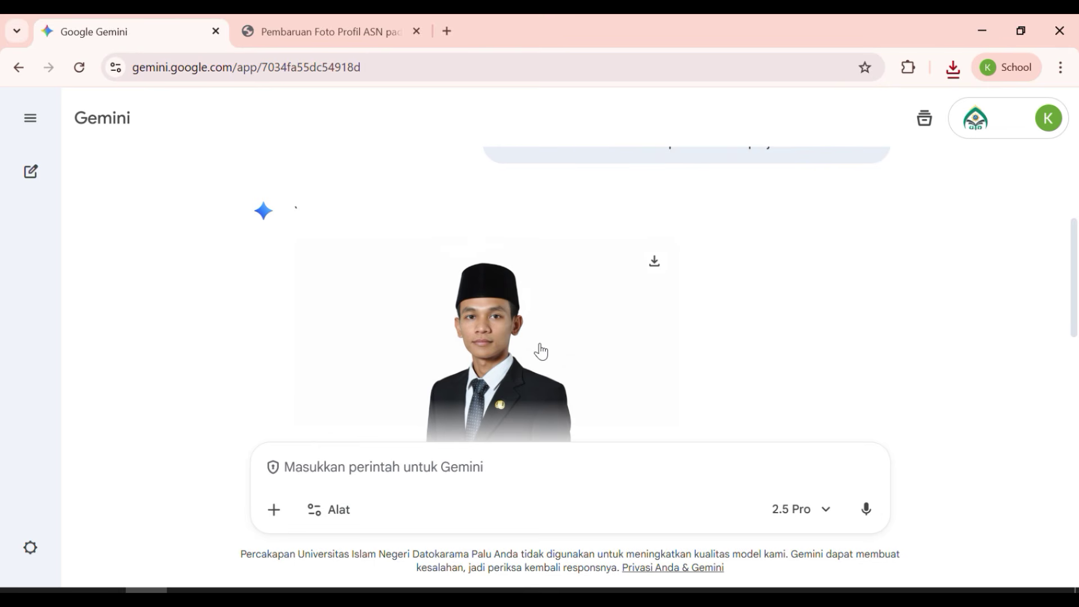
Look over the regenerated portrait and download it at full size.
scroll(537, 352, "down", 3)
scroll(517, 331, "down", 2)
scroll(501, 312, "up", 4)
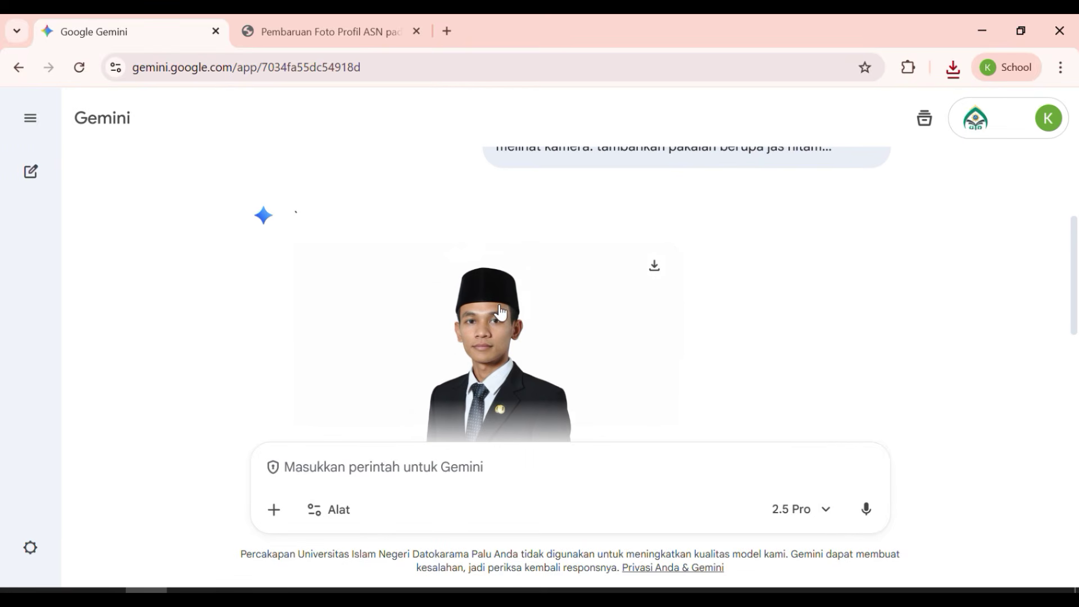
left_click(654, 267)
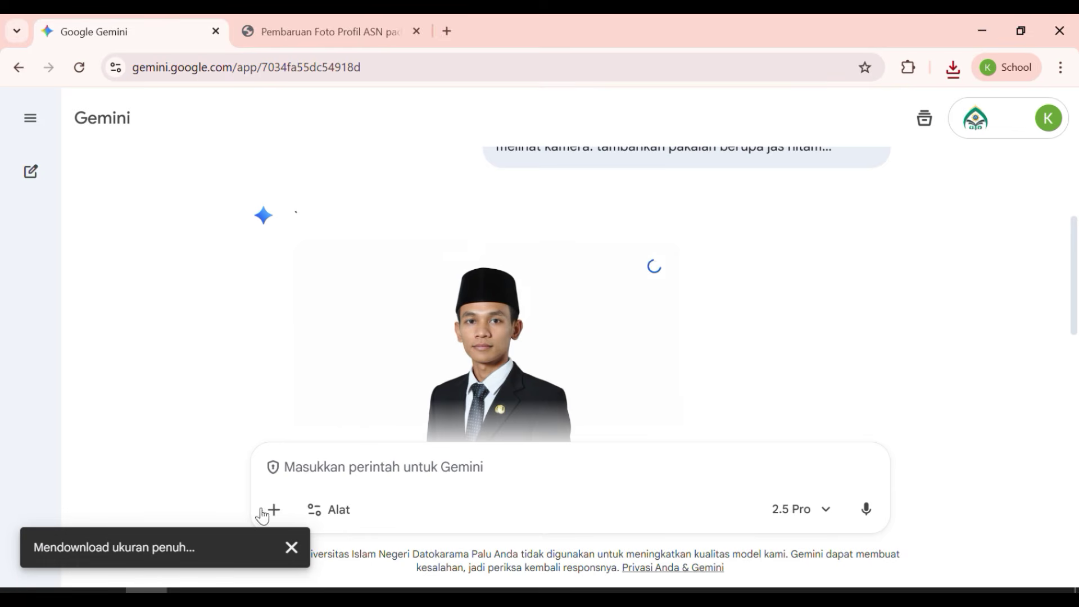
Switch to the Downloads folder and open gambar 1 in Paint to examine the original photo's face and suit.
mouse_move(104, 590)
left_click(104, 537)
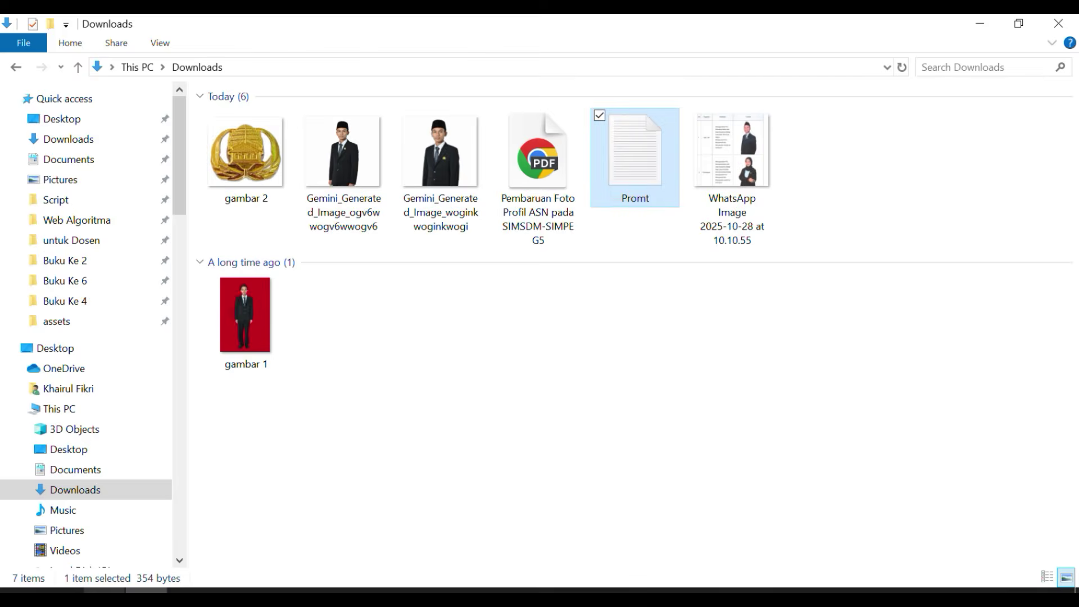
left_click(247, 305)
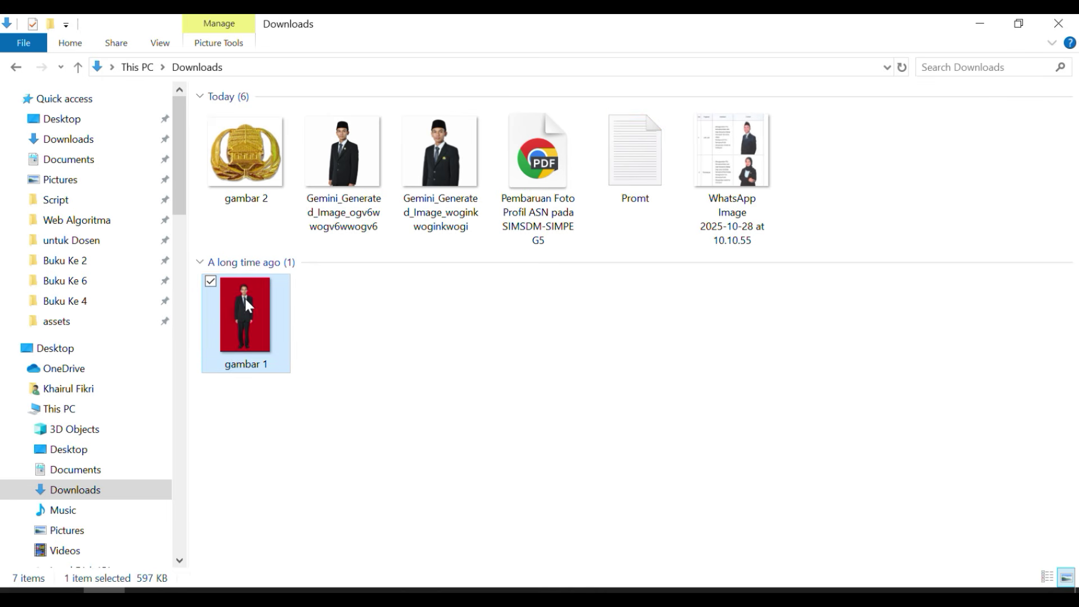
right_click(246, 303)
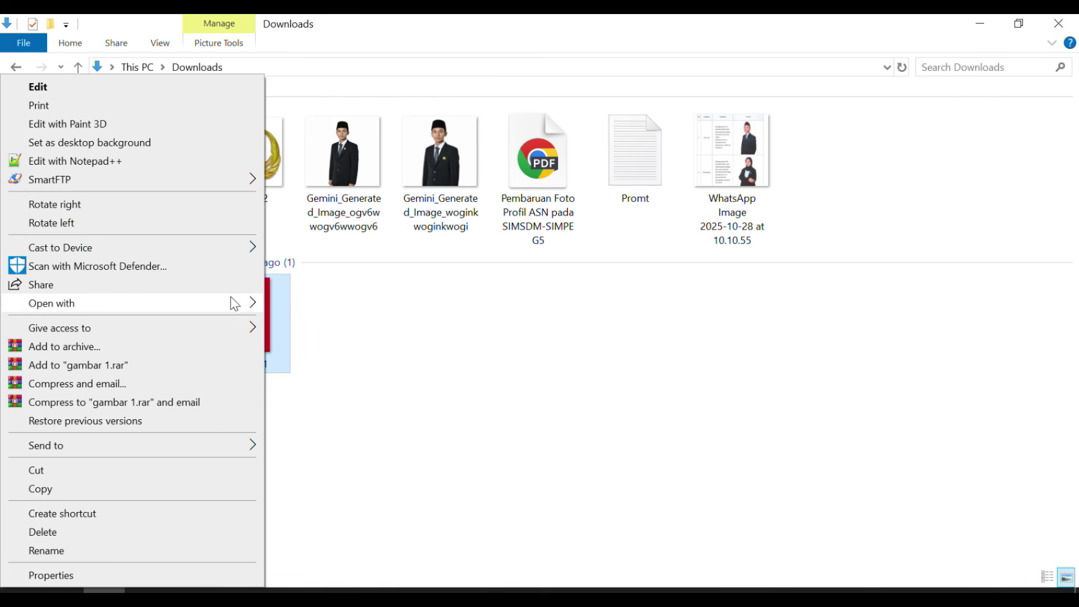
mouse_move(301, 310)
left_click(332, 342)
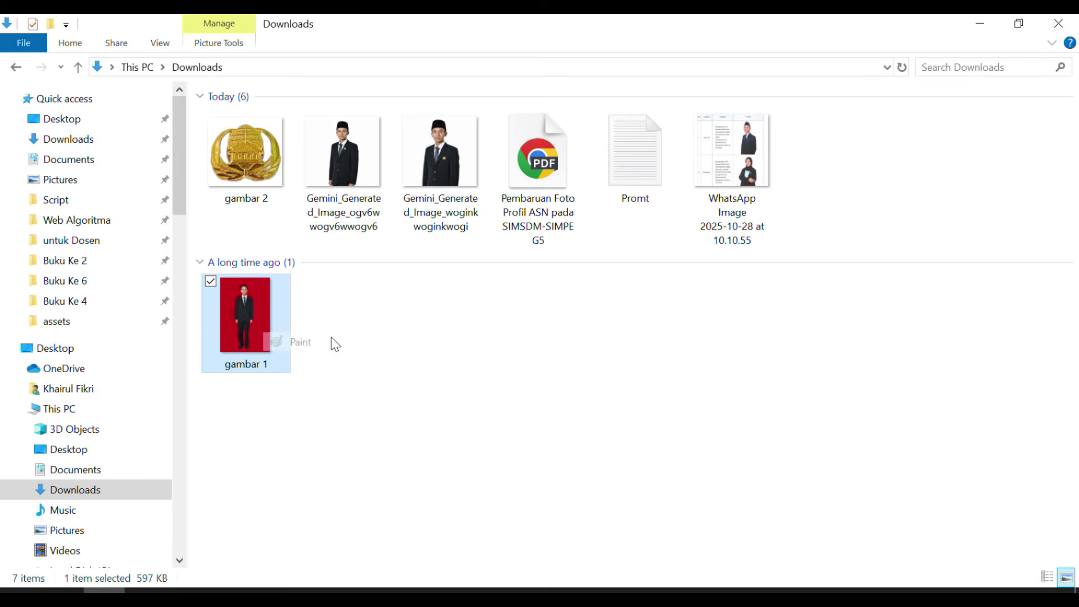
scroll(339, 274, "down", 3, "ctrl")
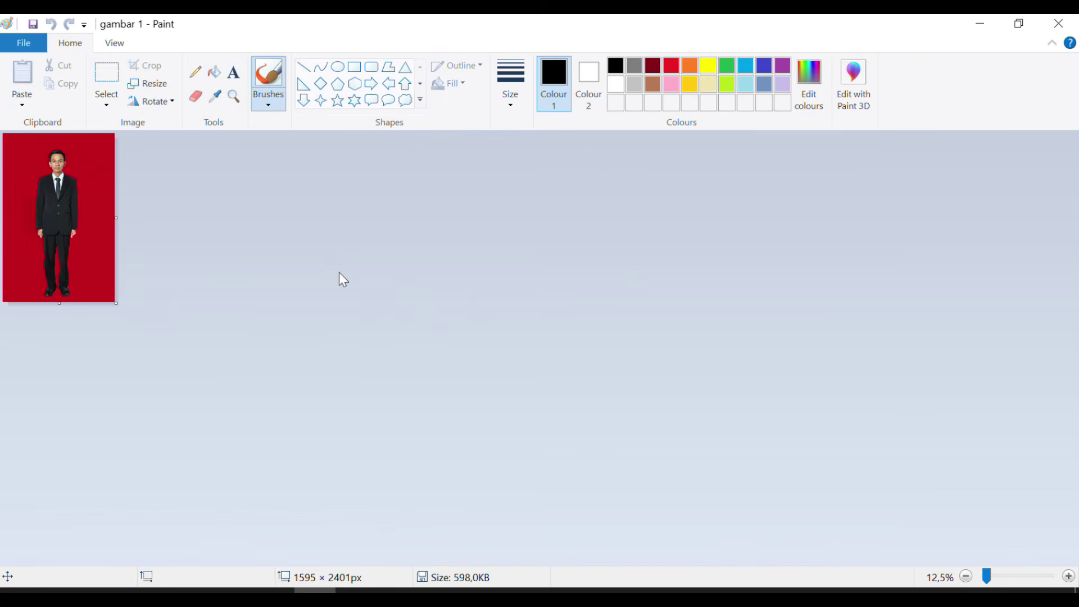
scroll(340, 274, "up", 1, "ctrl")
scroll(339, 271, "up", 1, "ctrl")
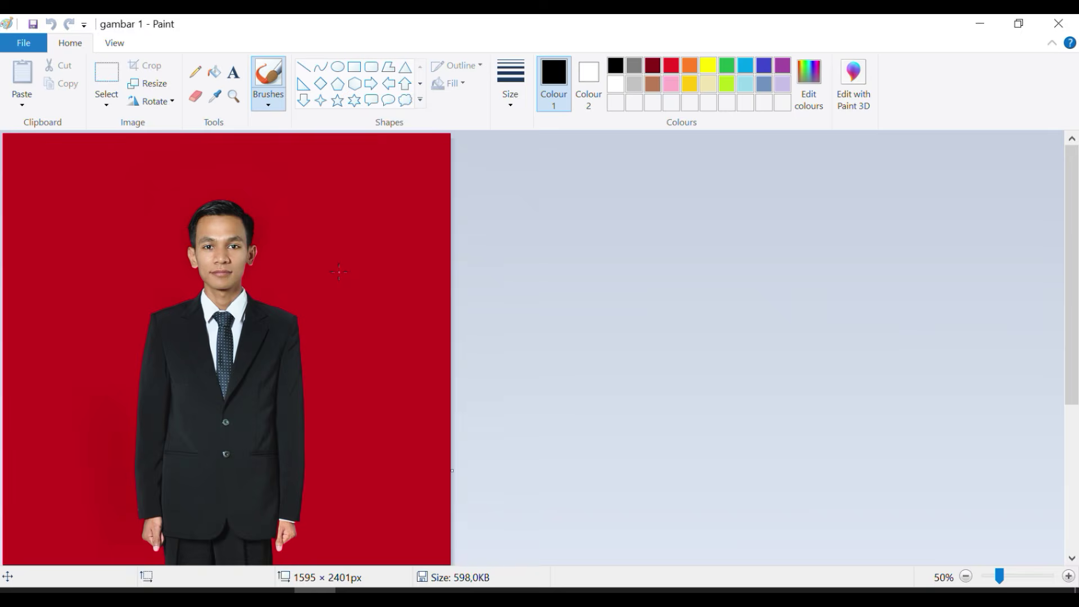
Shrink the gambar 1 Paint window, move it aside and return to the Downloads folder.
left_click(1018, 23)
mouse_move(785, 50)
left_mouse_down()
mouse_move(407, 66)
mouse_move(245, 52)
left_mouse_up()
left_click(554, 321)
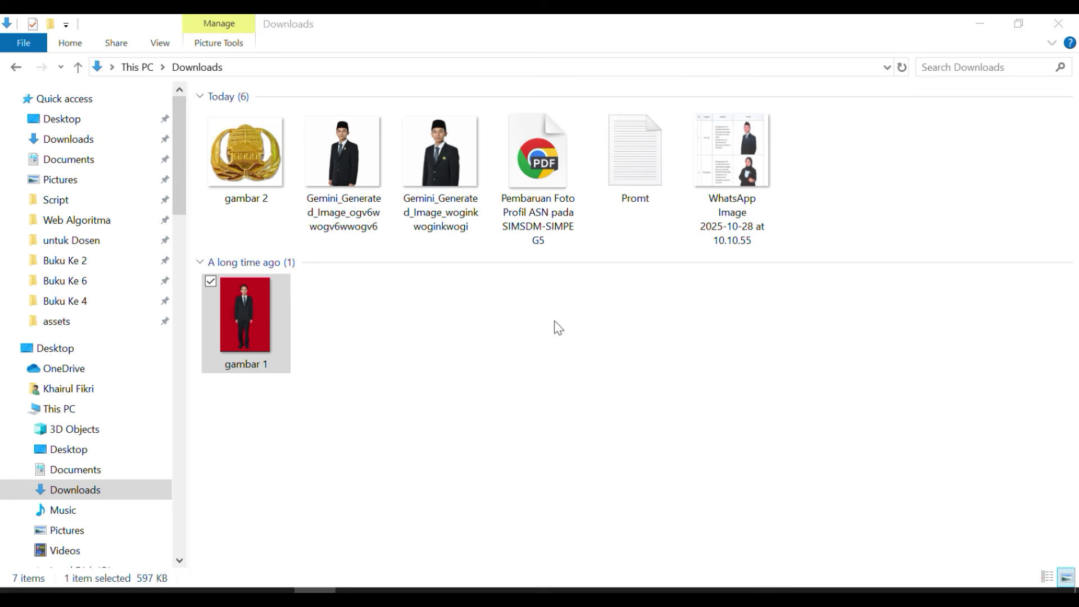
Open Gemini_Generated_Image_woginkwoginkwogi from the Downloads folder in Paint.
left_click(380, 181)
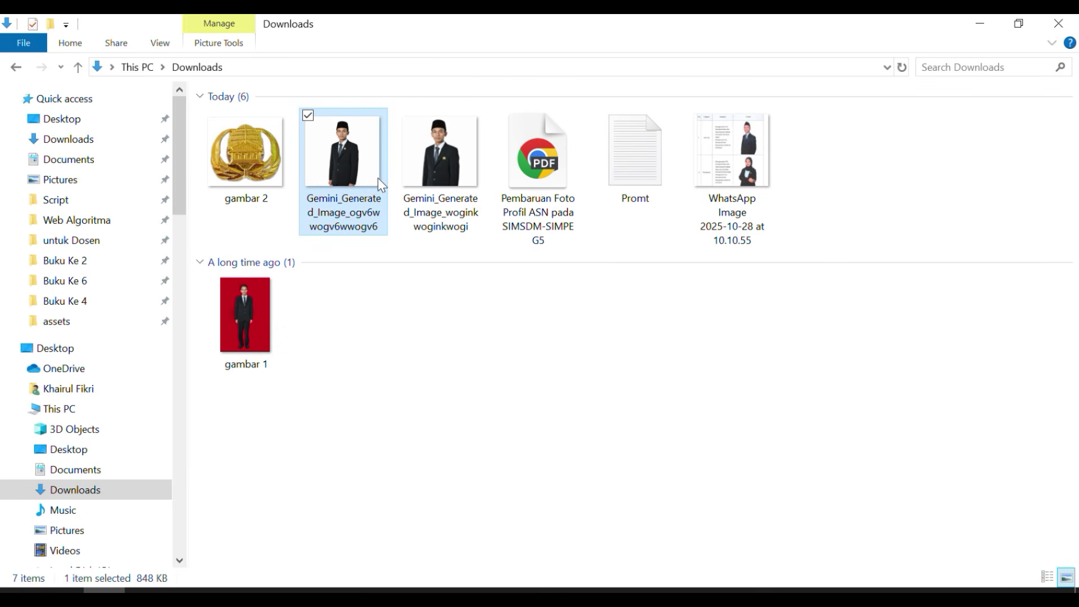
left_click(439, 162)
right_click(442, 163)
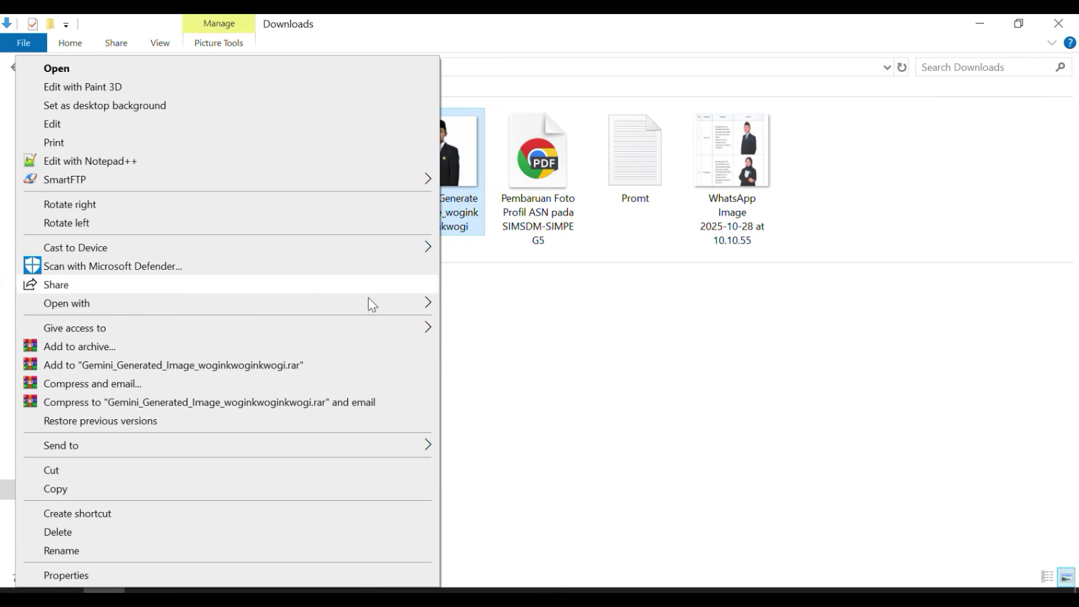
mouse_move(429, 303)
left_click(481, 341)
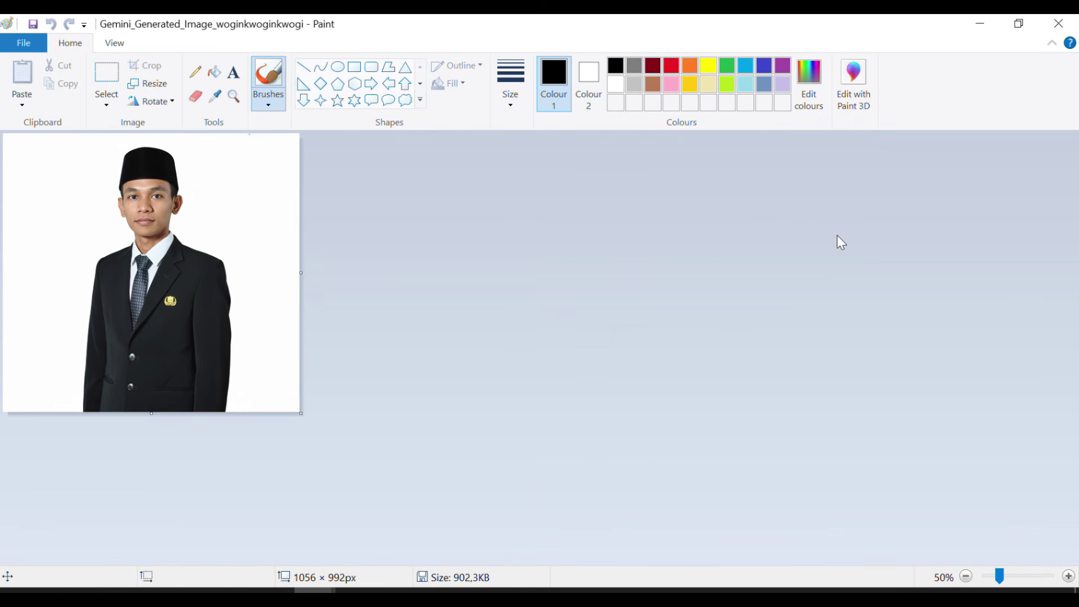
Shrink the generated portrait's Paint window and place it beside the gambar 1 window so both photos can be compared.
left_click(1018, 24)
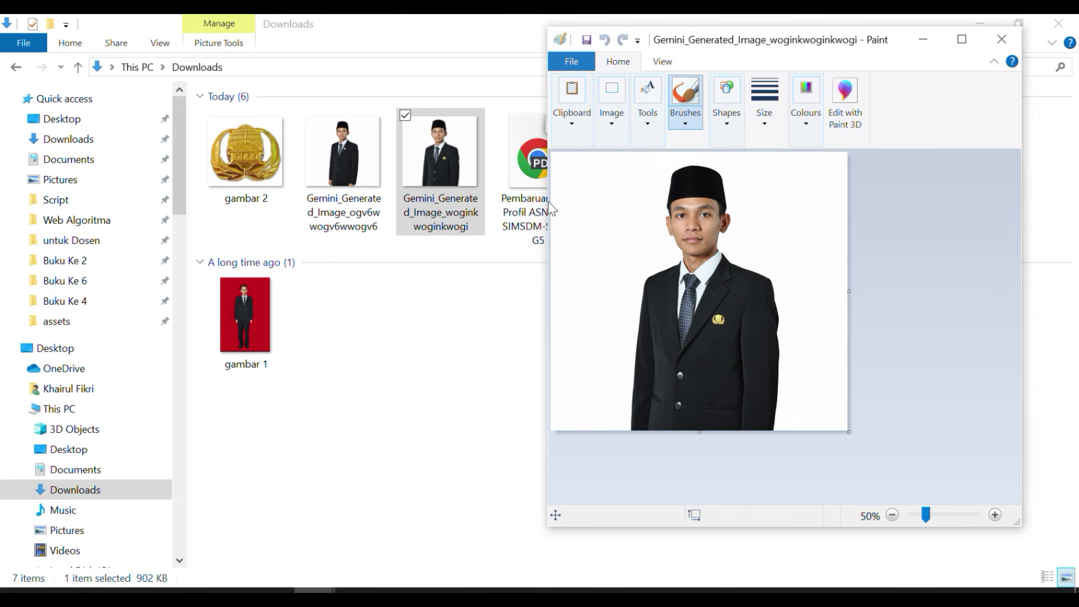
mouse_move(315, 587)
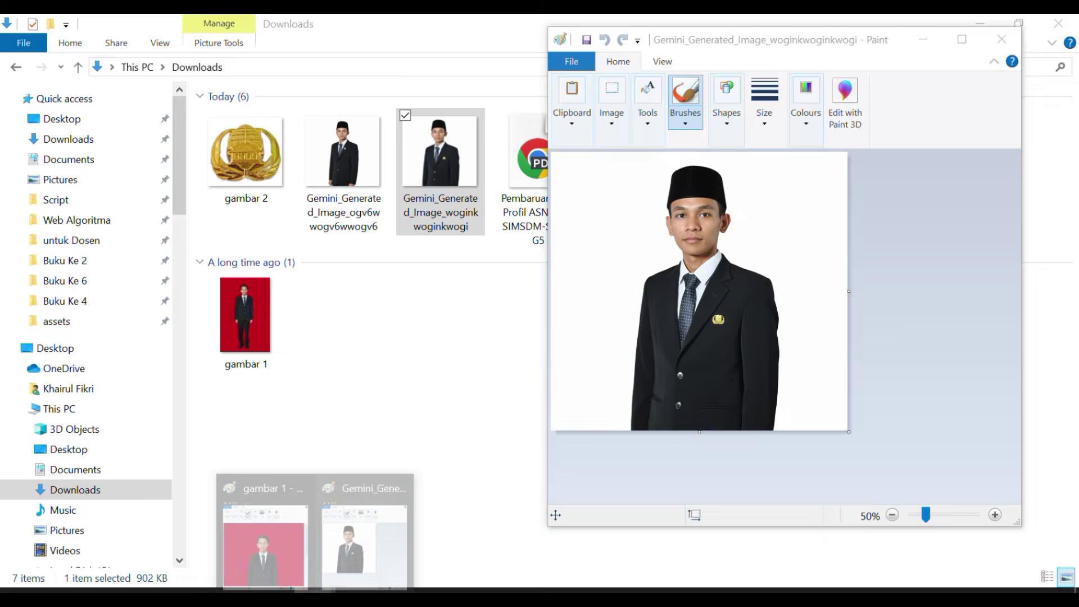
left_click(288, 558)
mouse_move(845, 44)
left_mouse_down()
mouse_move(660, 147)
mouse_move(574, 145)
mouse_move(634, 72)
left_mouse_up()
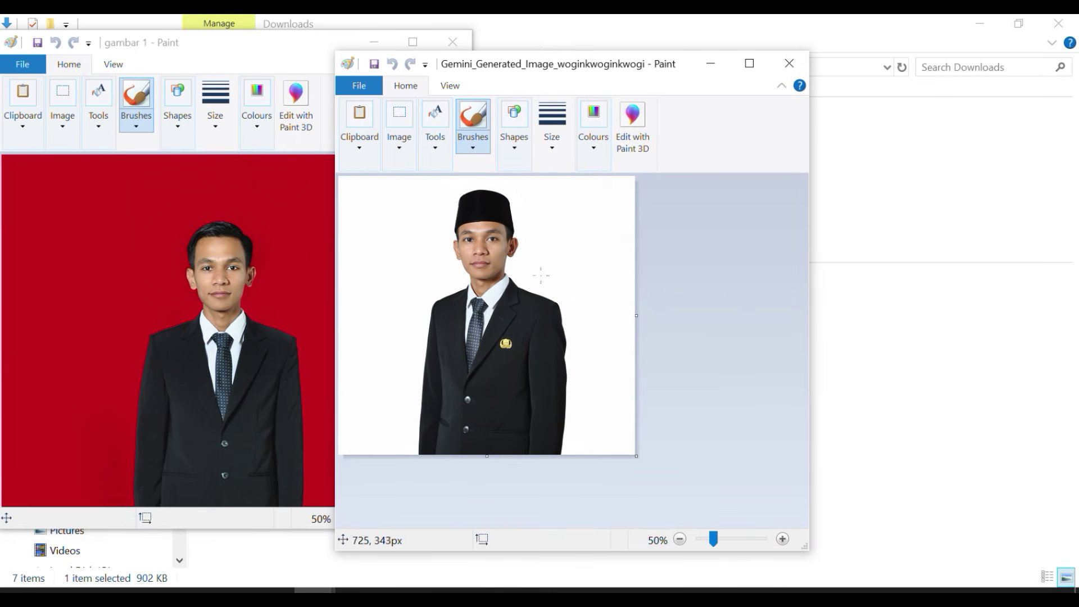
Examine the generated portrait's face, cap, tie and lapel pin at 100% zoom against the original photo.
scroll(530, 314, "up", 1)
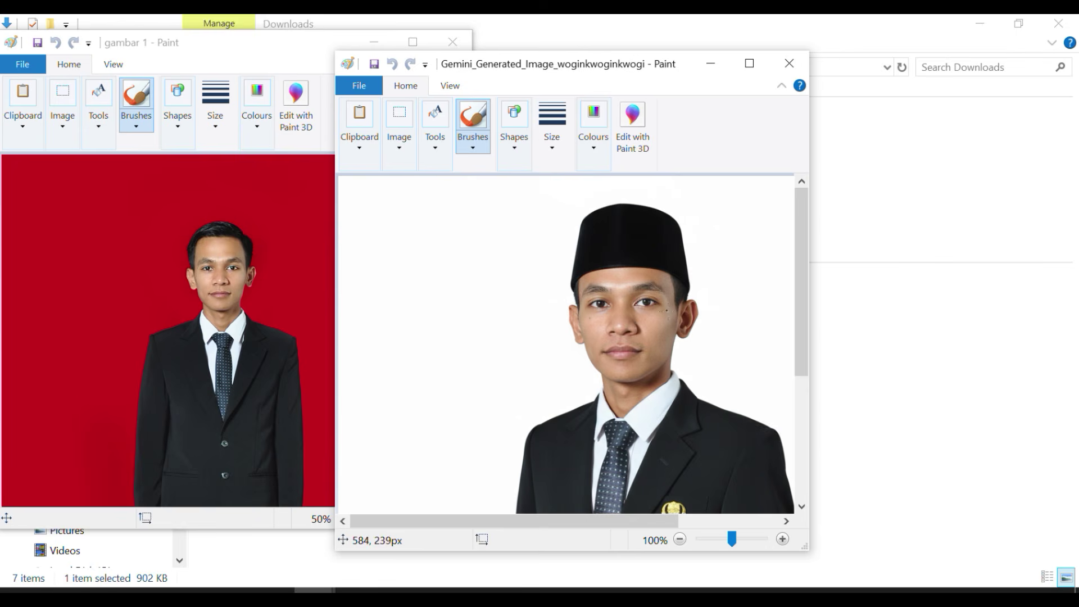
scroll(634, 330, "down", 3)
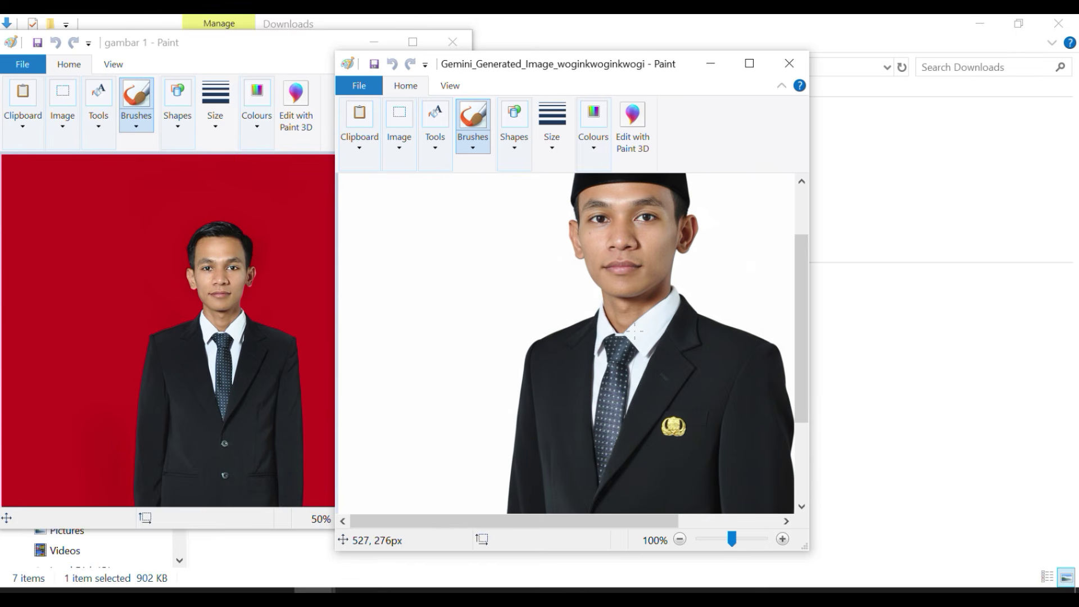
scroll(634, 331, "up", 3)
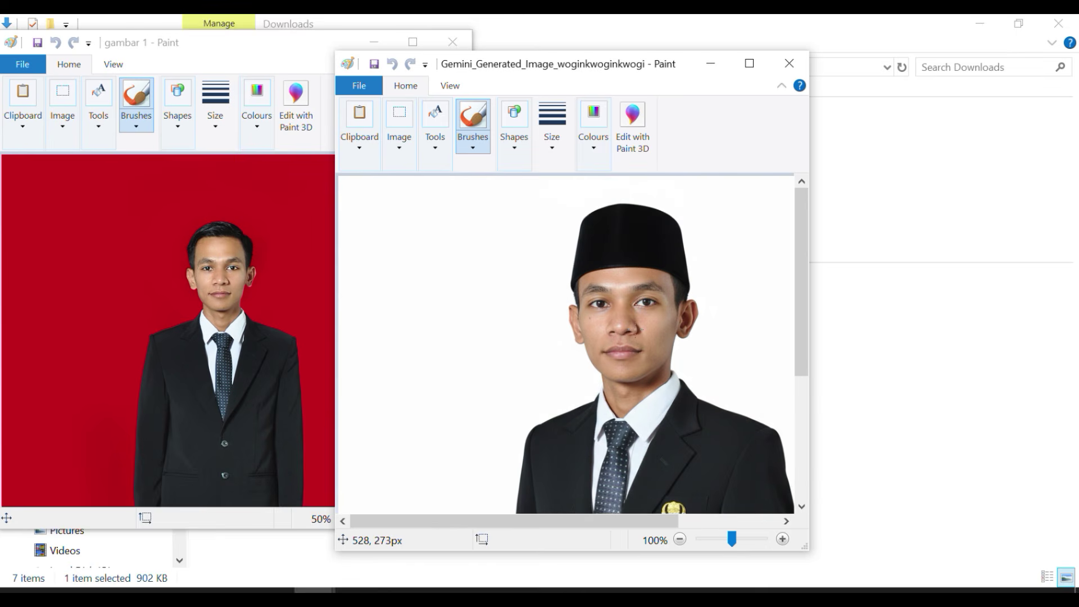